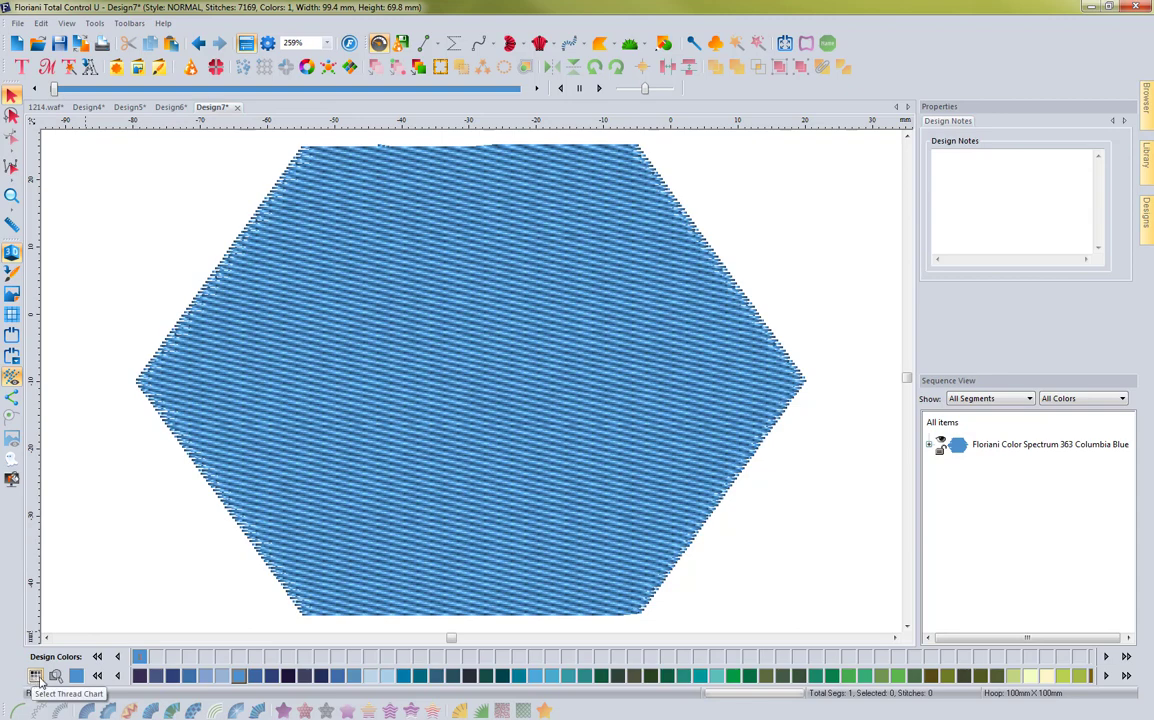
- Load the Floriani Variegated and Mixed thread chart from the thread chart list
left_click(35, 677)
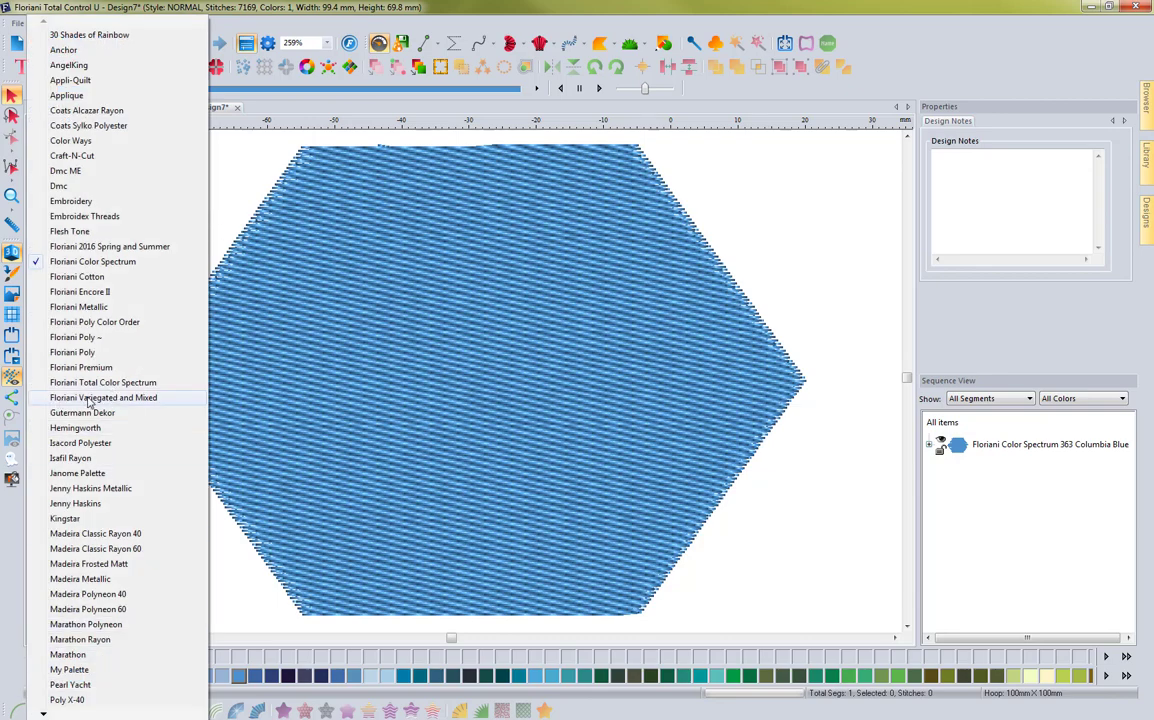
left_click(88, 398)
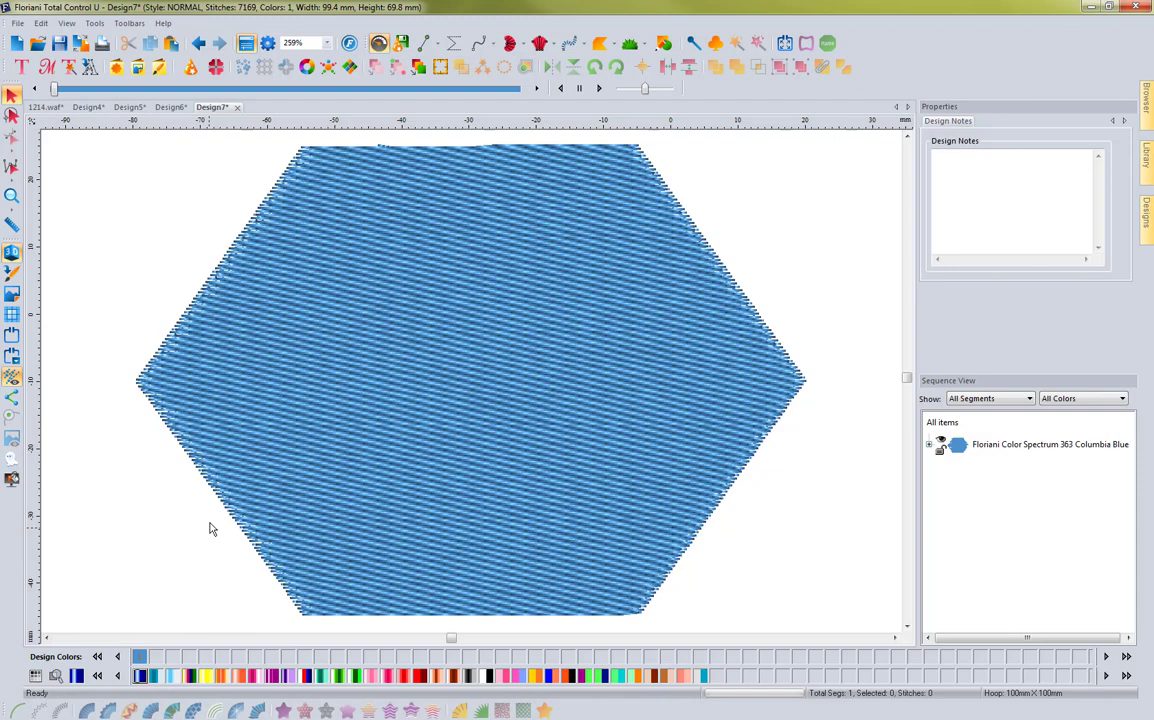
- Give the hexagon fill the purple variegated V48 thread and deselect to preview it
left_click(152, 372)
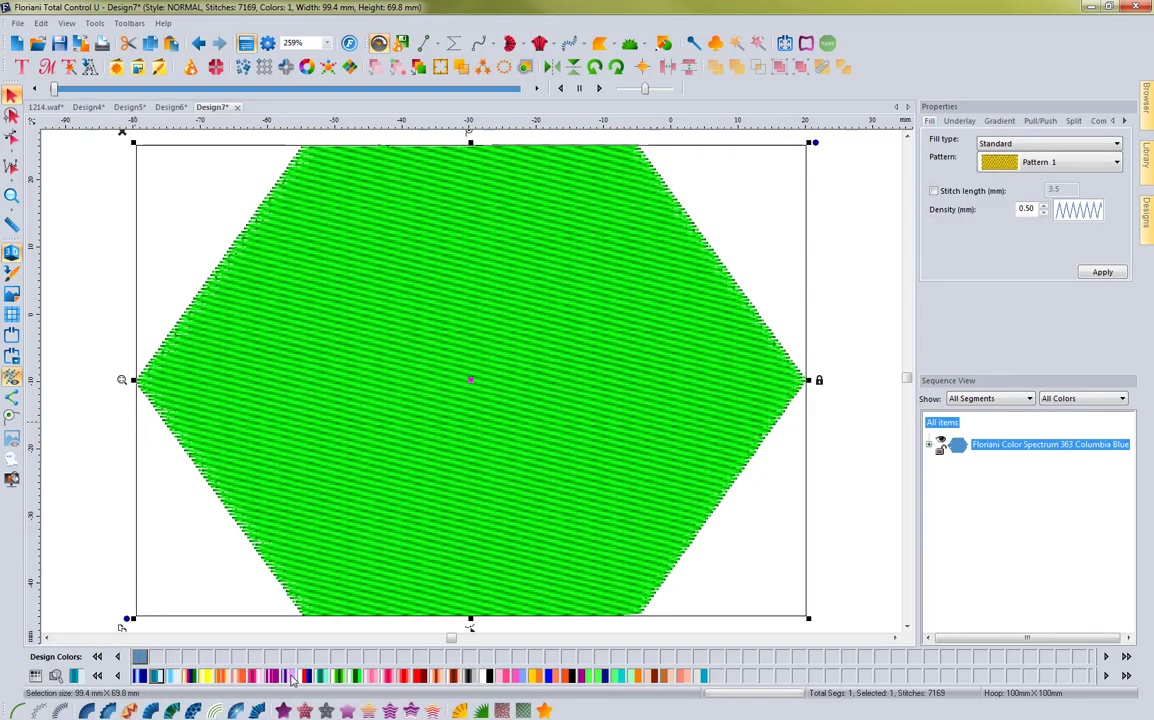
left_click(289, 677)
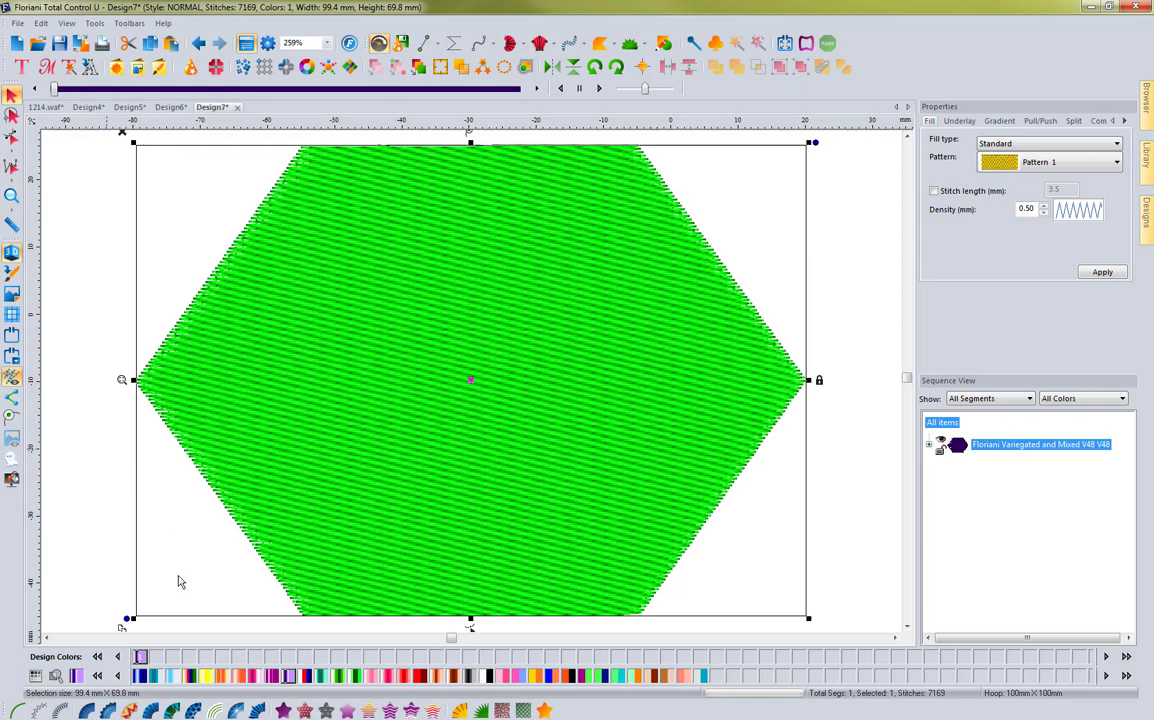
left_click(80, 433)
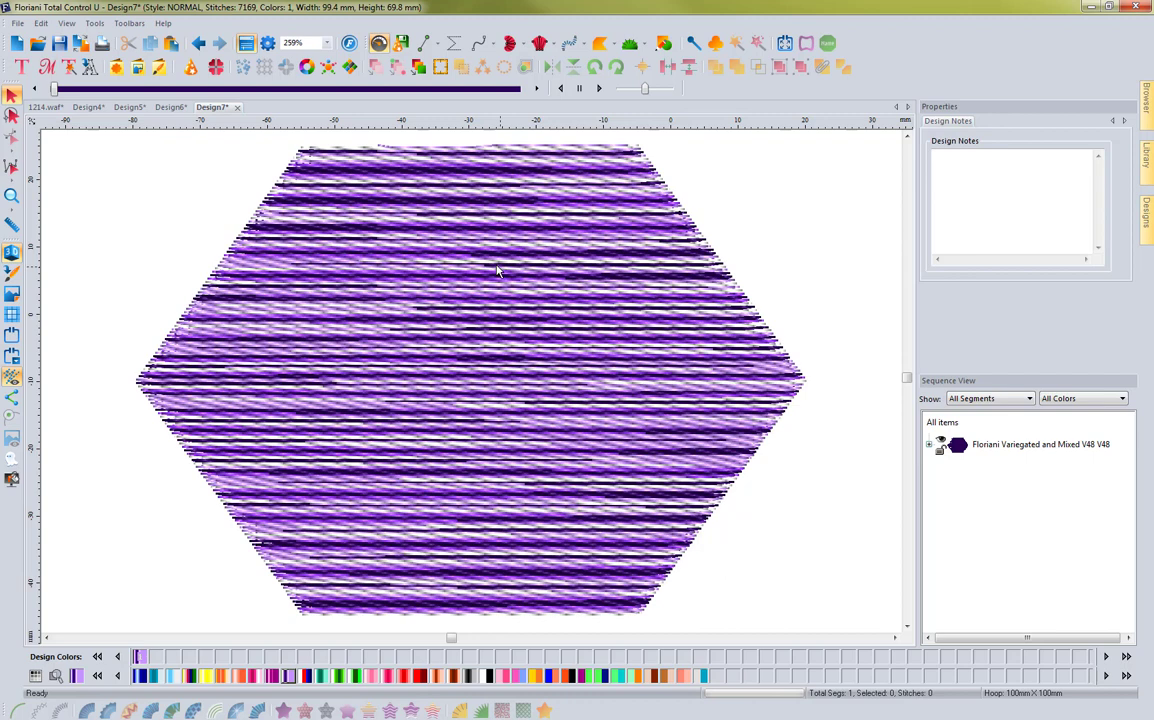
- Apply teal variegated V69 thread to the hexagon, preview it, and reselect the hexagon
left_click(183, 326)
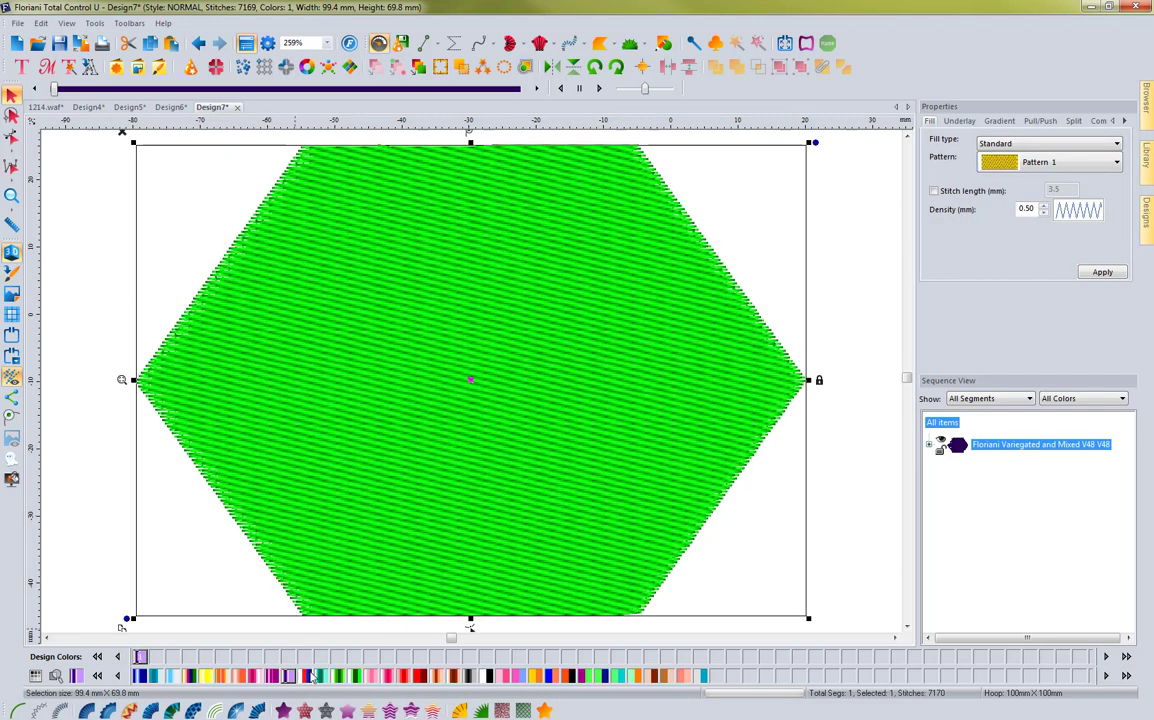
left_click(95, 443)
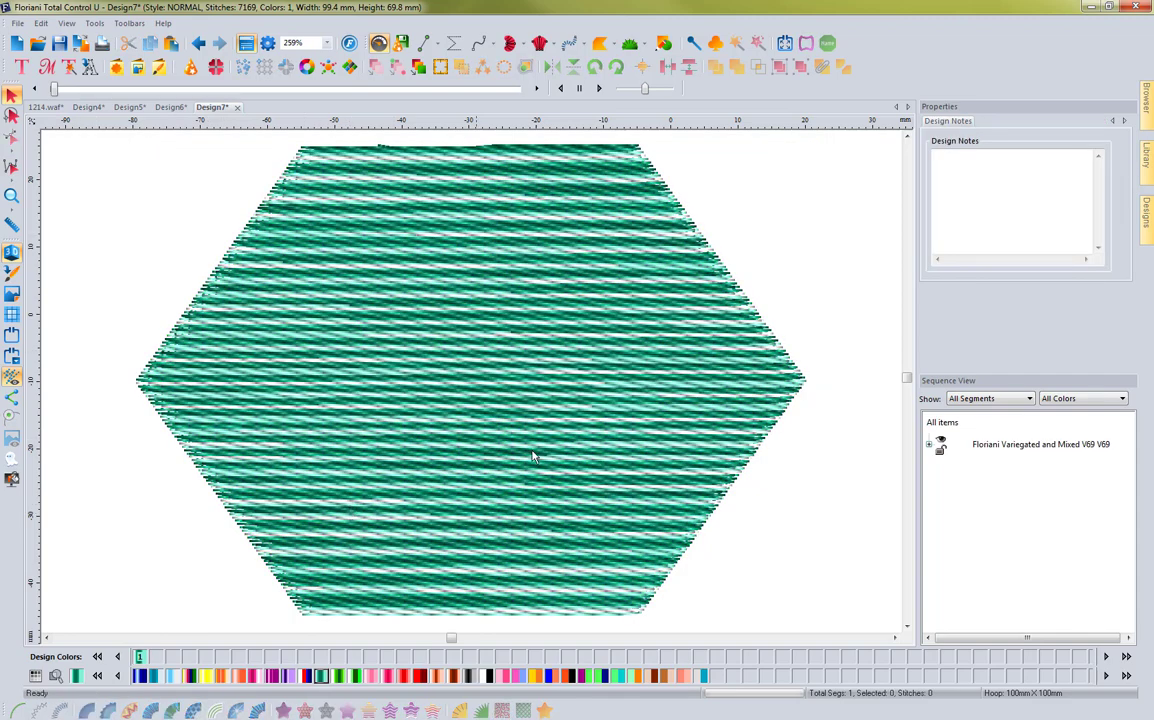
left_click(800, 383)
left_click(805, 383)
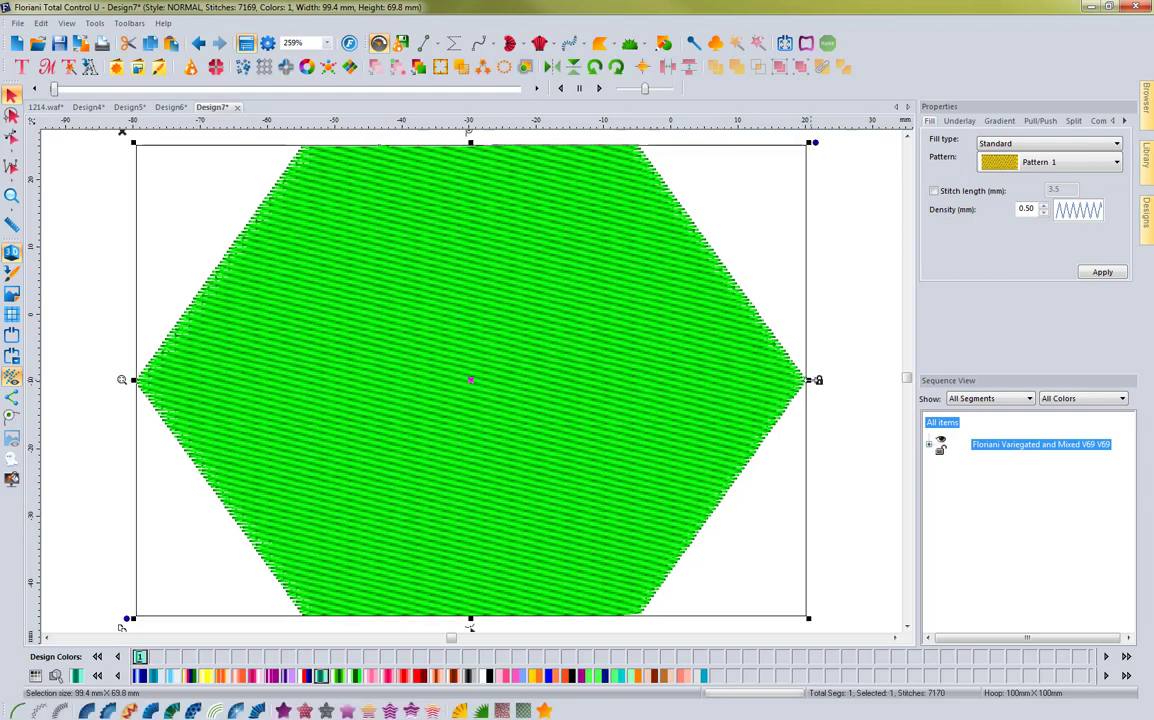
- Narrow the hexagon from its right side in two drags to about 26.9 mm wide
mouse_move(732, 350)
left_mouse_down()
mouse_move(706, 384)
mouse_move(476, 384)
left_mouse_up()
left_click(98, 506)
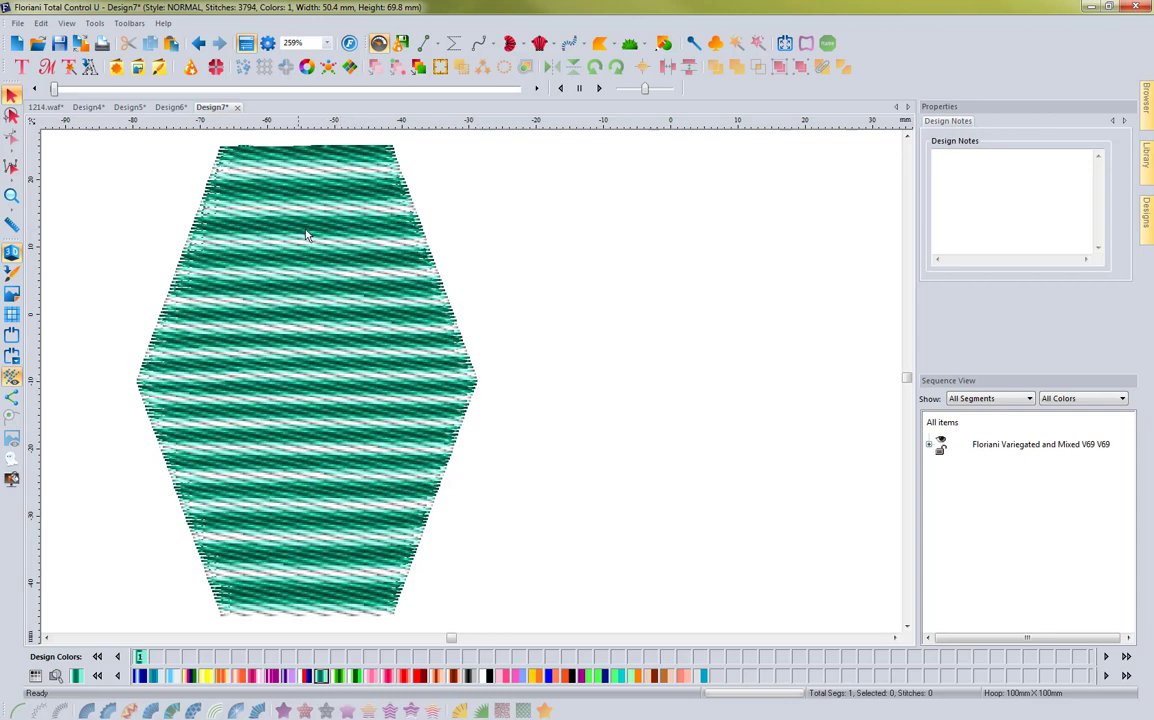
left_click(472, 372)
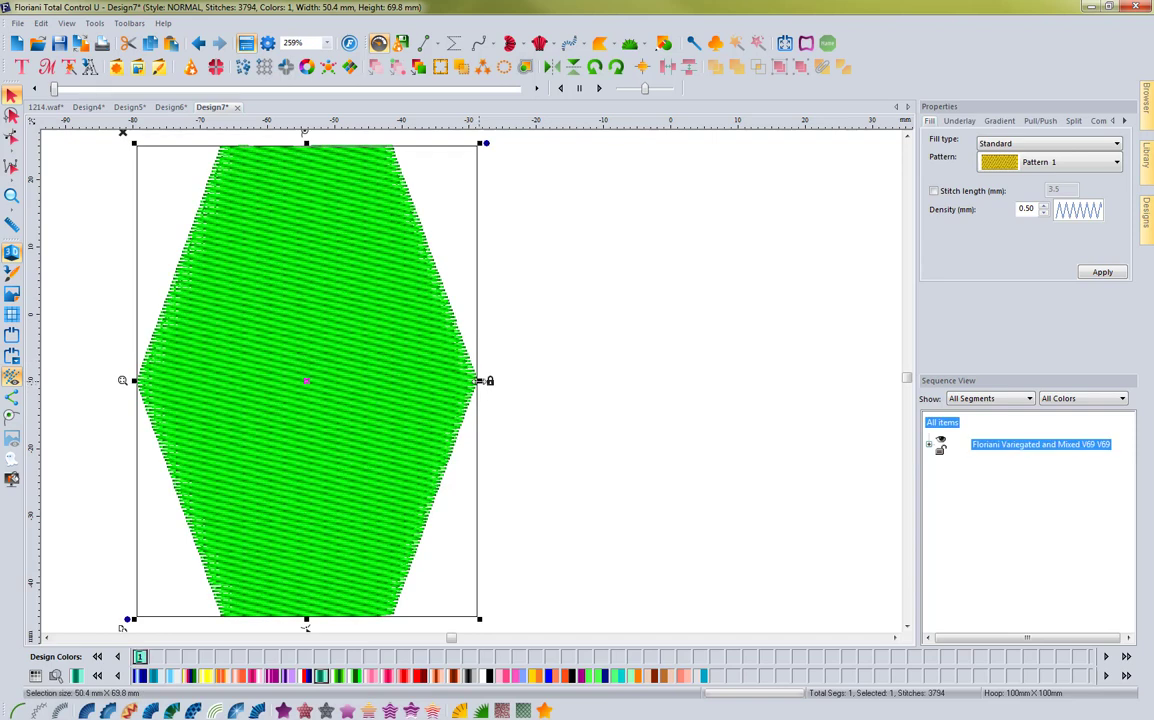
left_click_drag(481, 381, 317, 381)
left_click(476, 342)
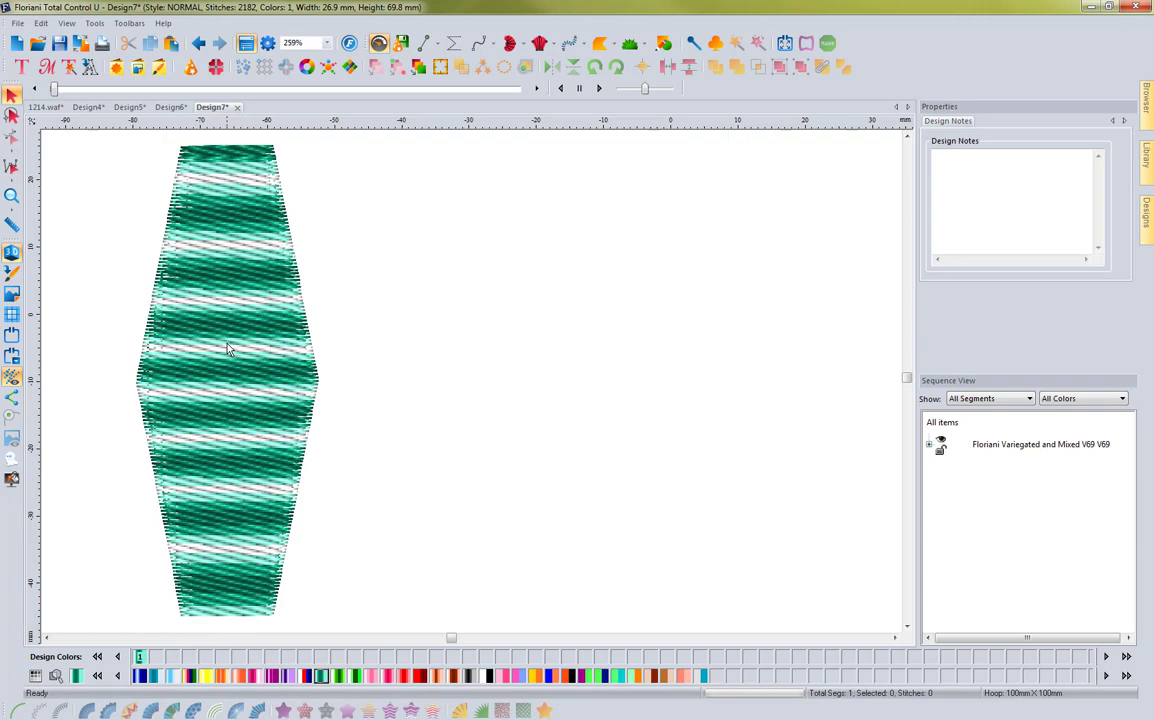
left_click(231, 303)
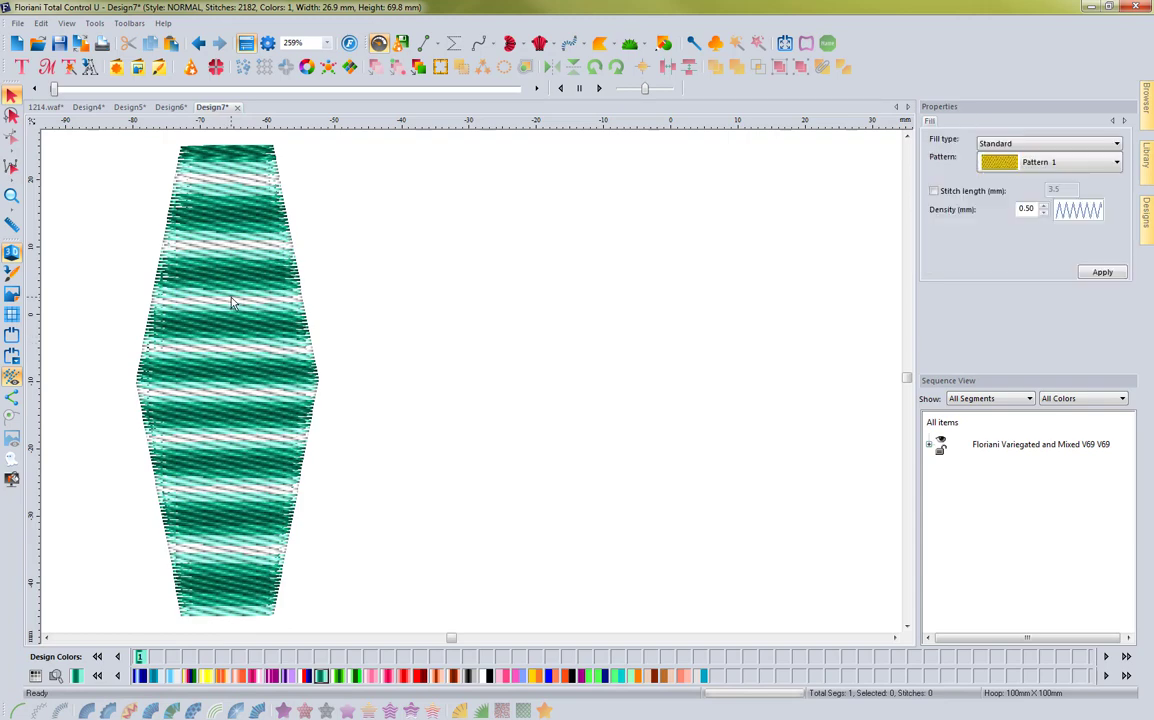
- Preview the hexagon in pink V67 thread, then in a red variegated thread
left_click(273, 677)
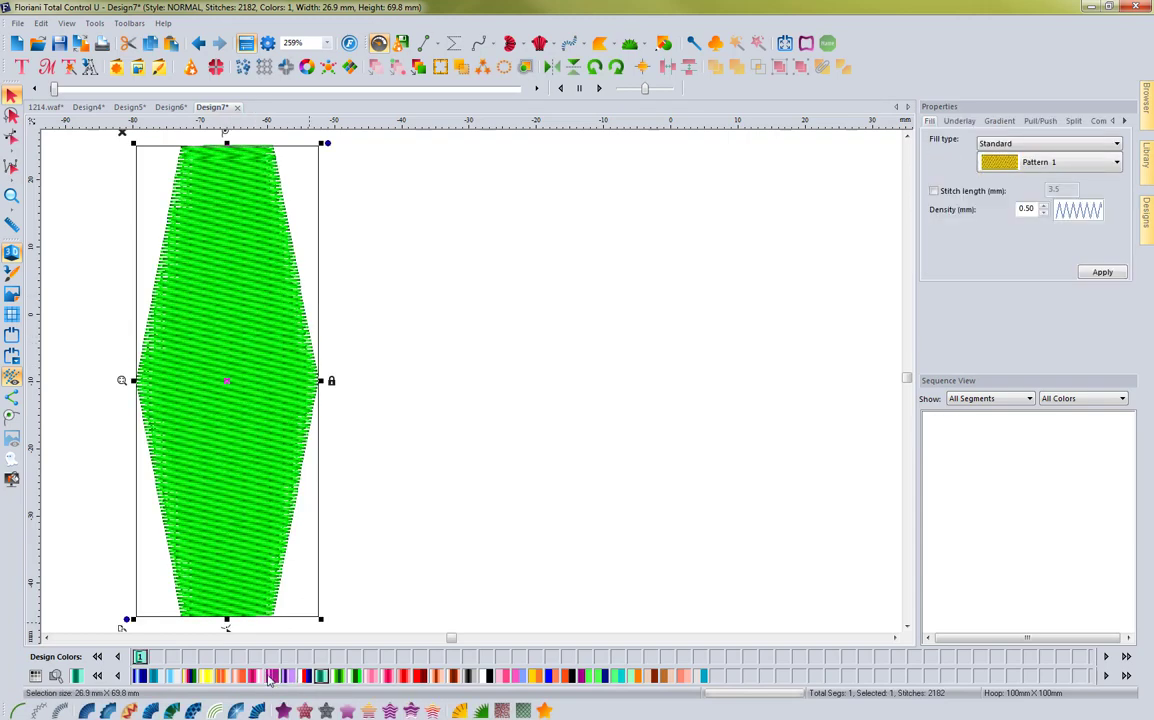
left_click(398, 484)
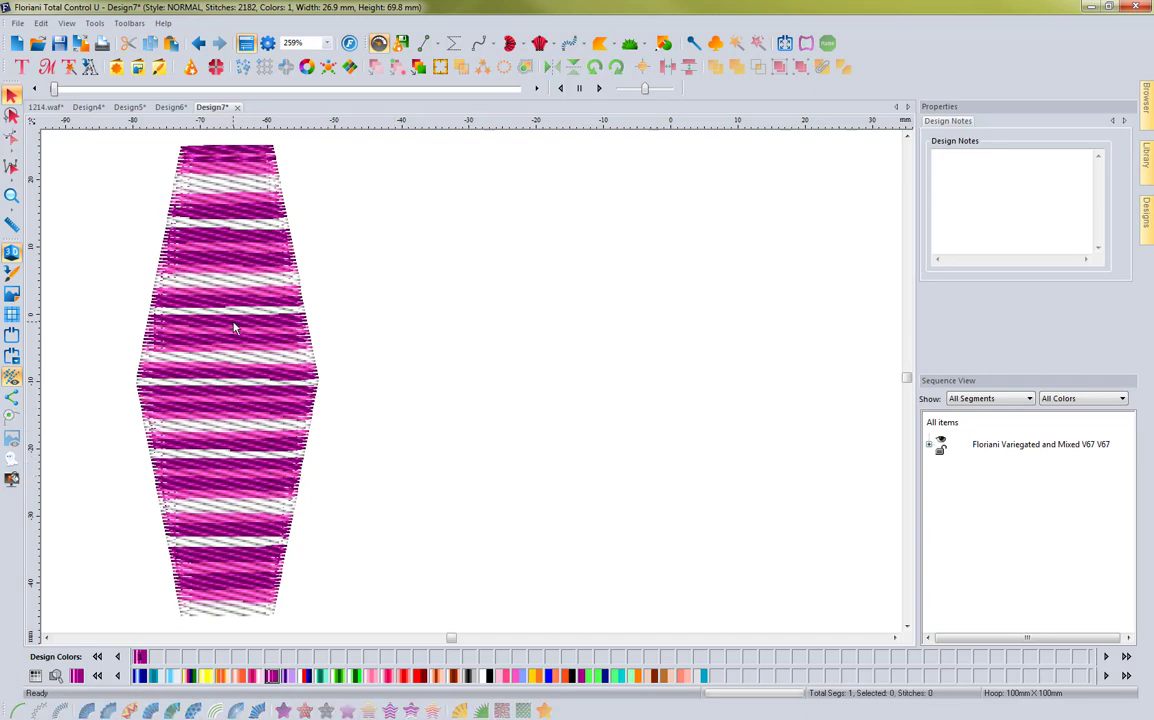
left_click(306, 347)
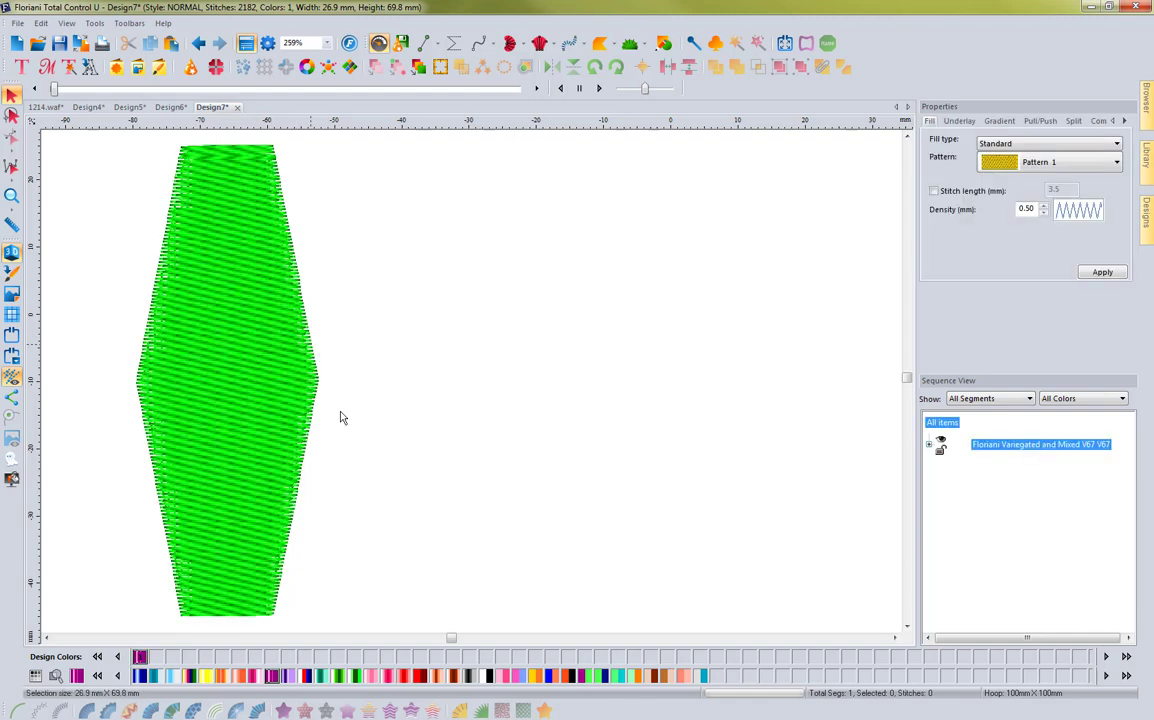
left_click(403, 678)
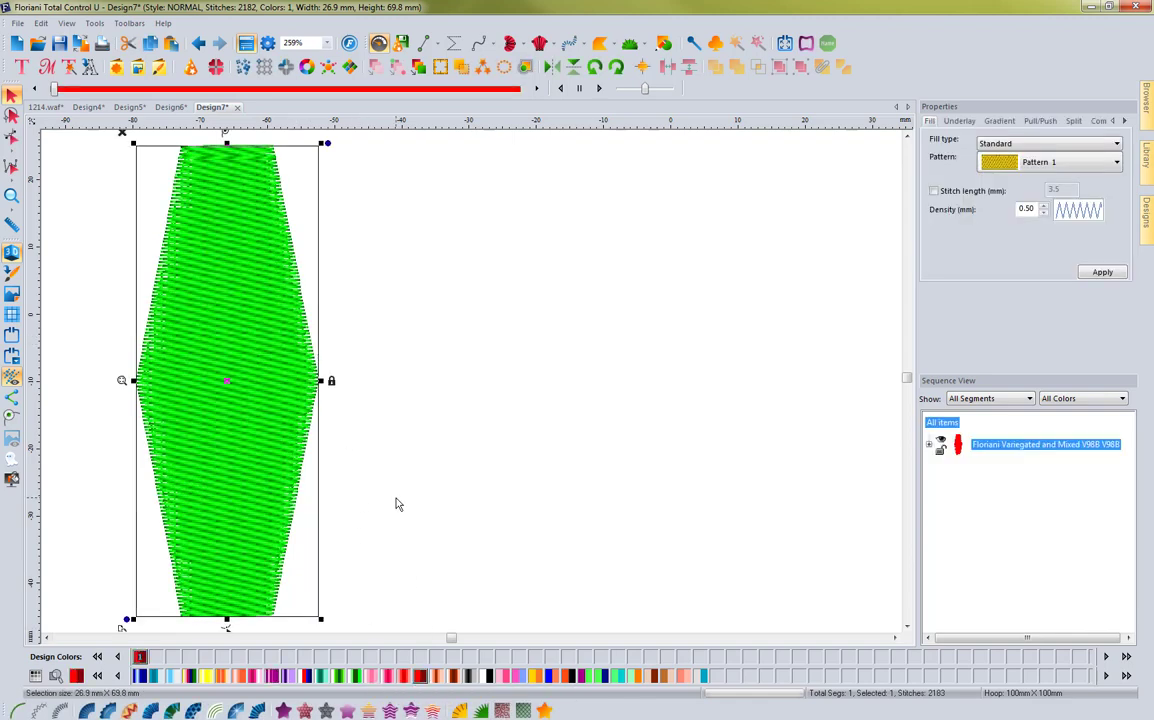
left_click(396, 504)
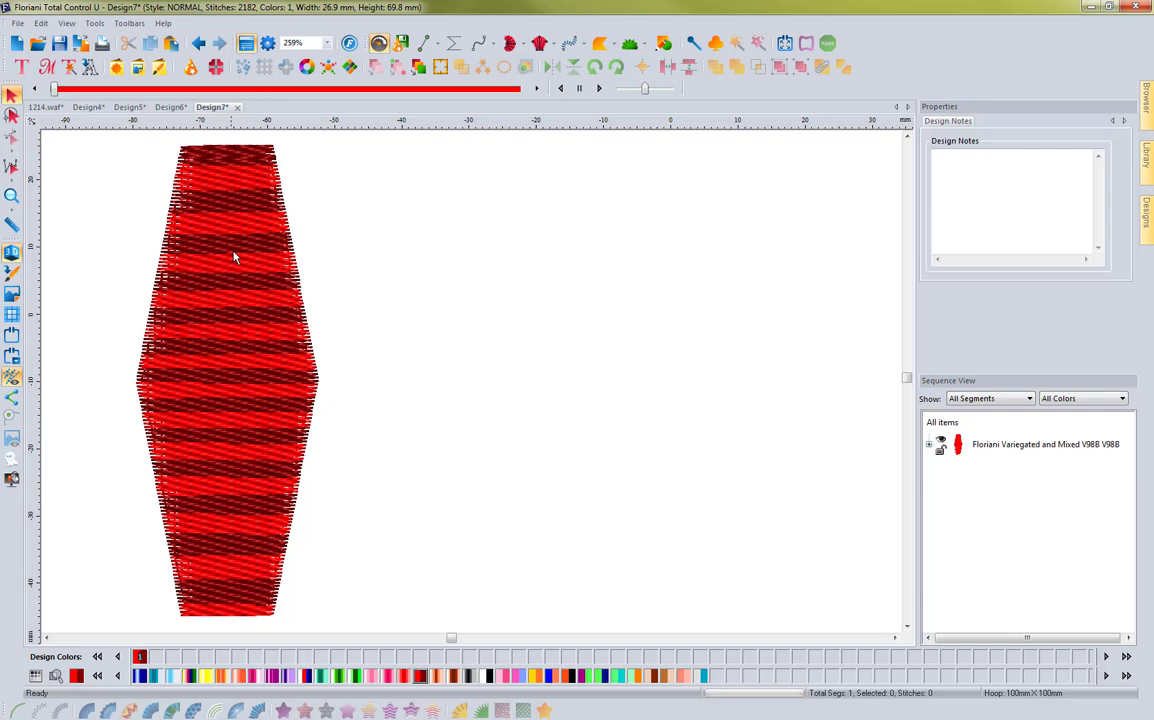
- Try orange variegated V13 on the hexagon, then settle on multicolour variegated V50
left_click(265, 553)
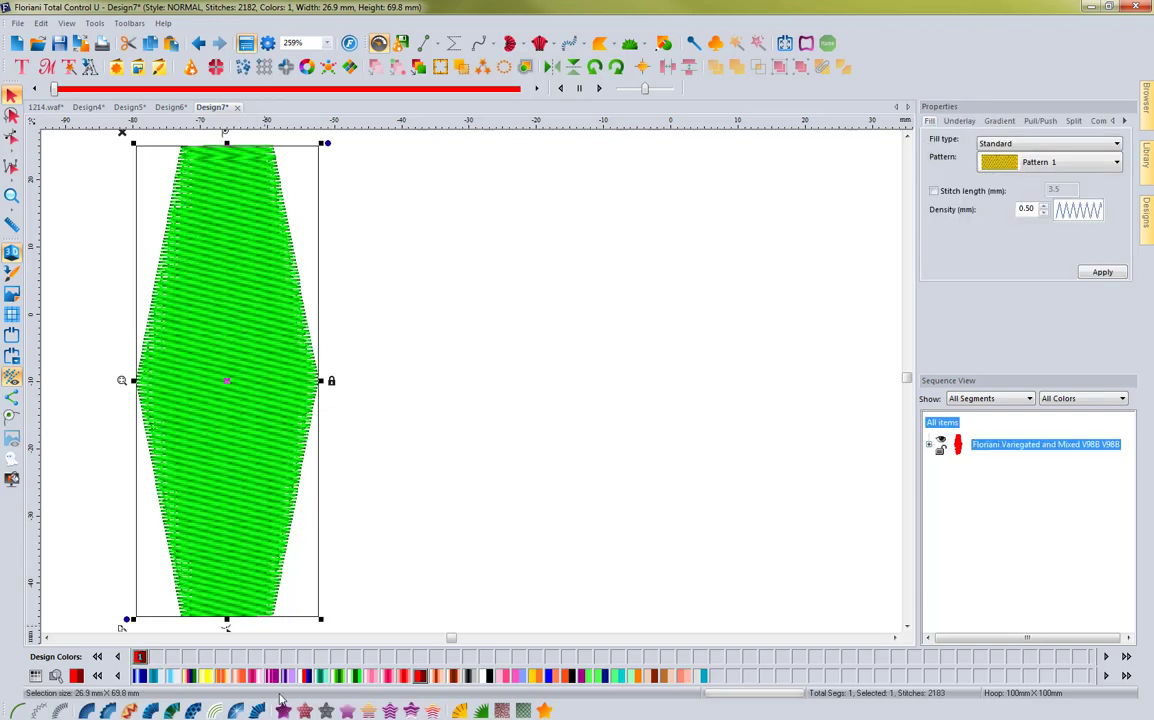
left_click(245, 678)
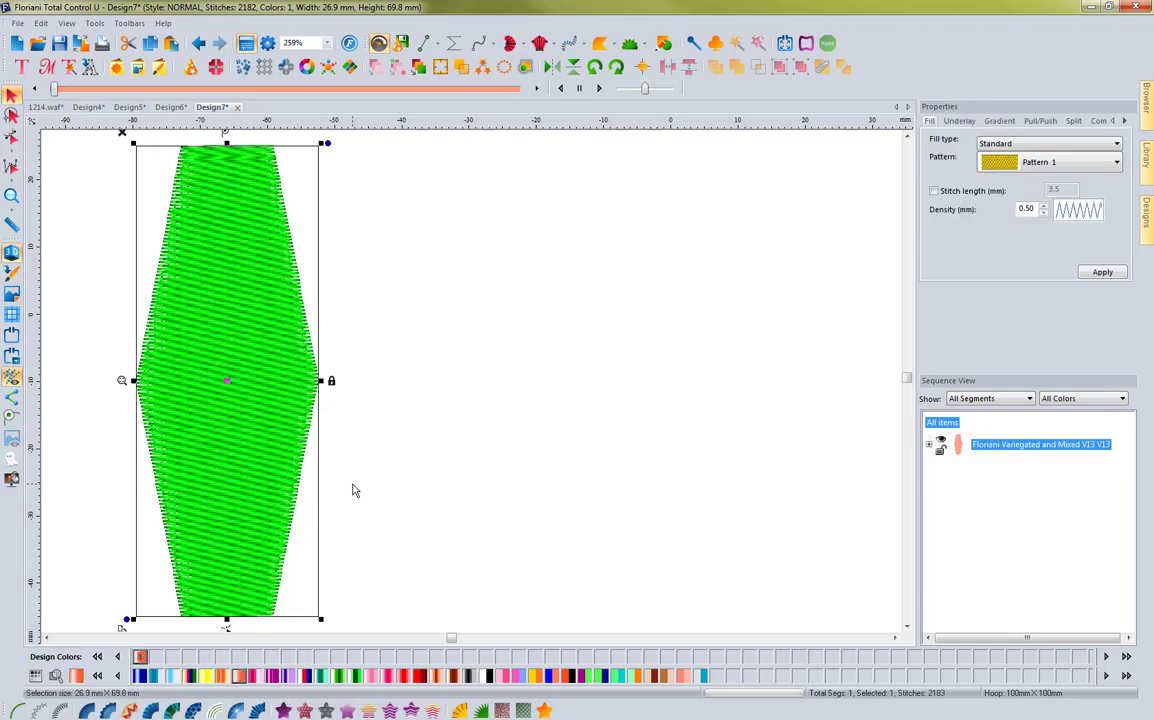
left_click(245, 522)
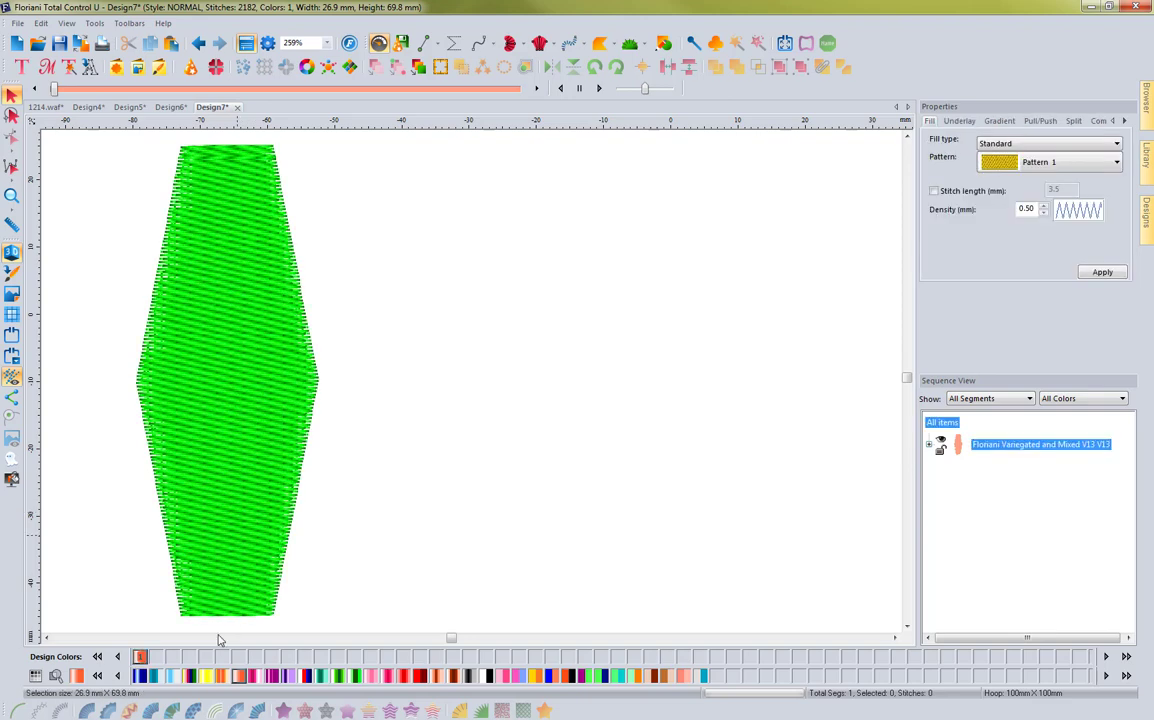
left_click(192, 677)
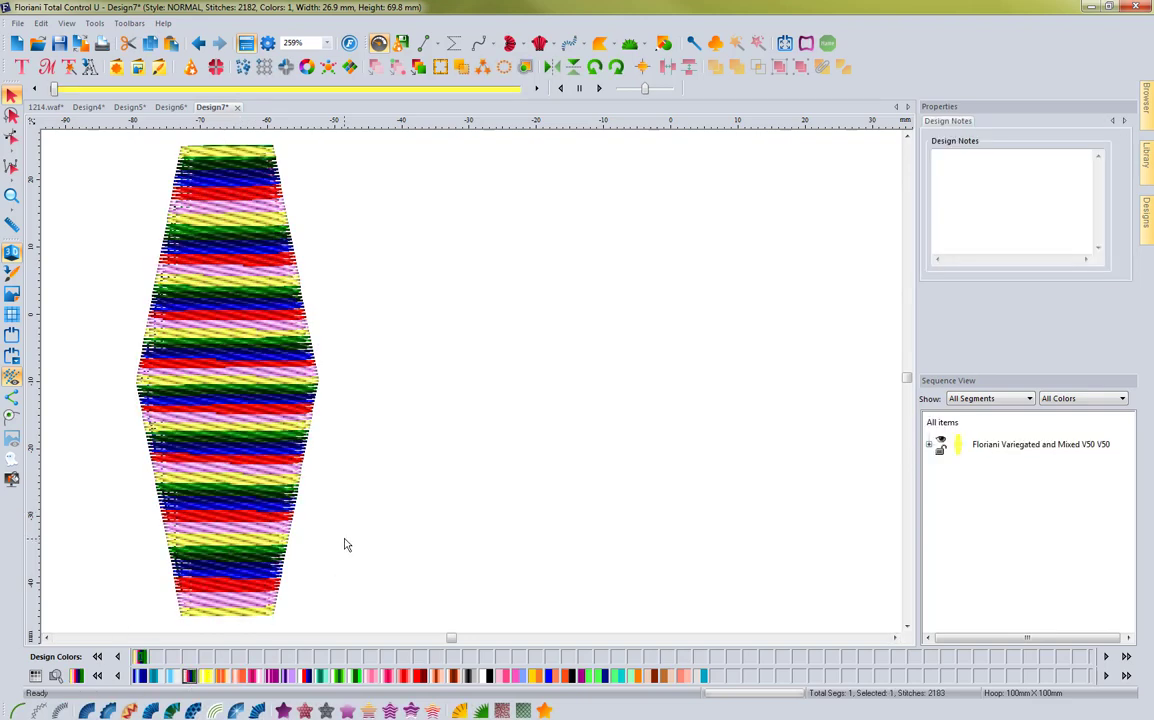
left_click(287, 356)
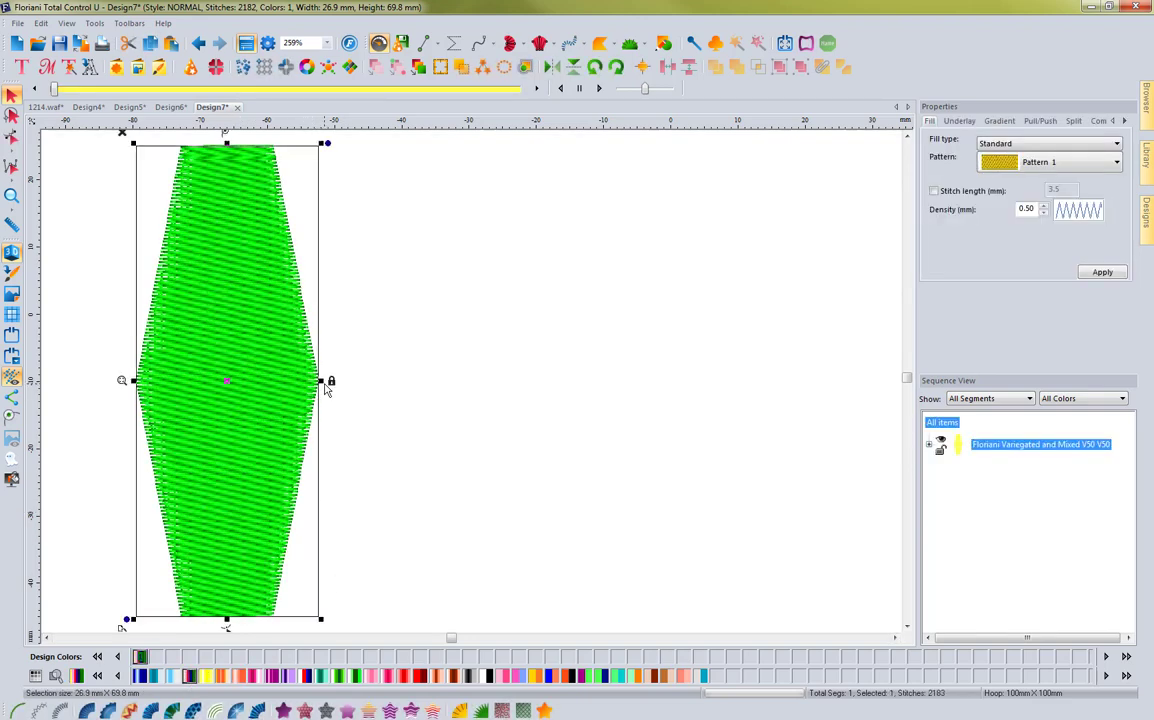
- Stretch the hexagon to 54.7 mm wide and recolour it with variegated V22 thread
left_click_drag(321, 380, 549, 470)
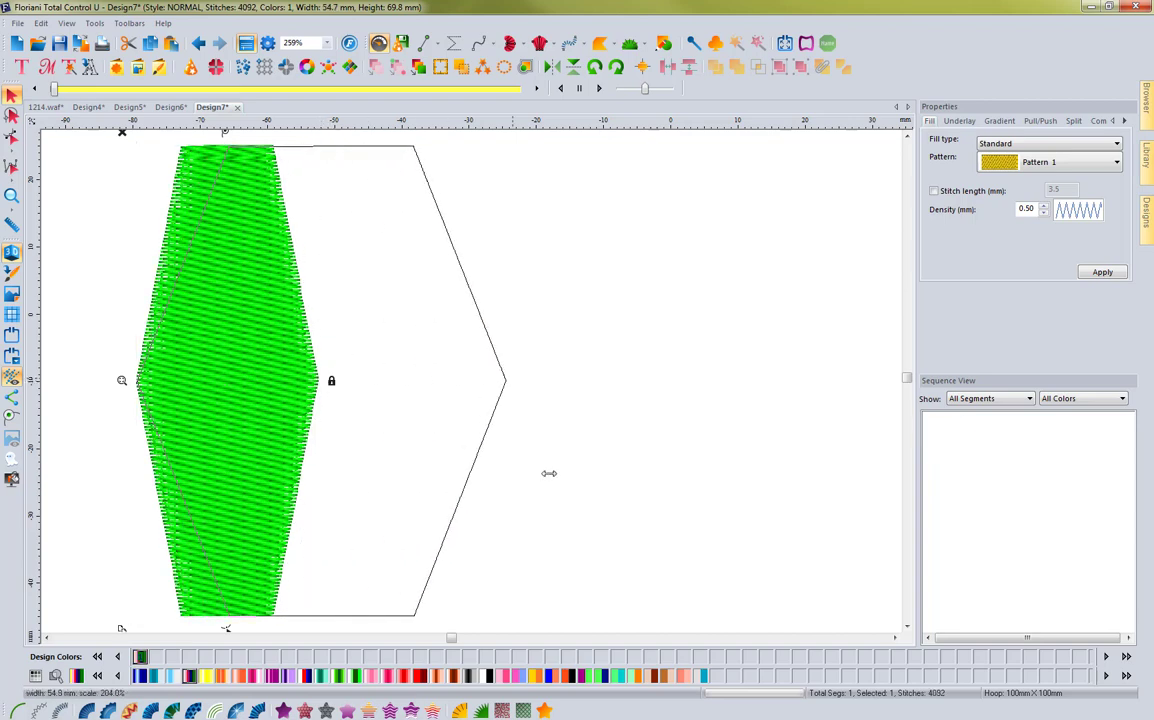
left_click(478, 490)
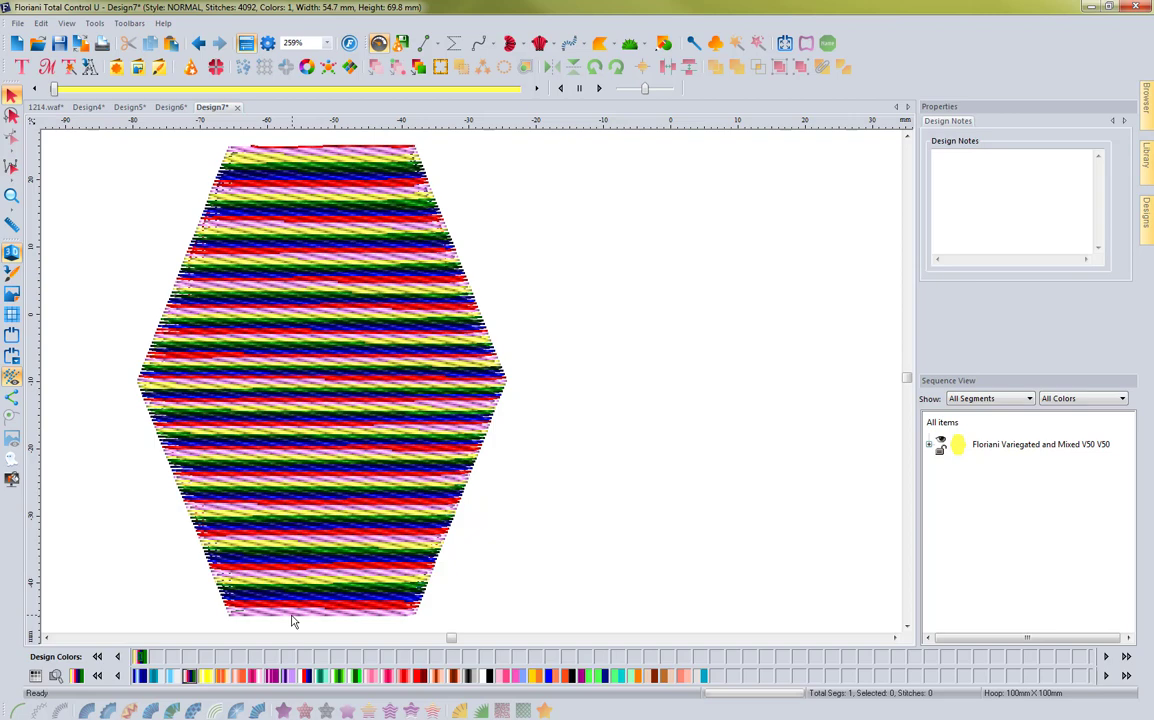
left_click(210, 568)
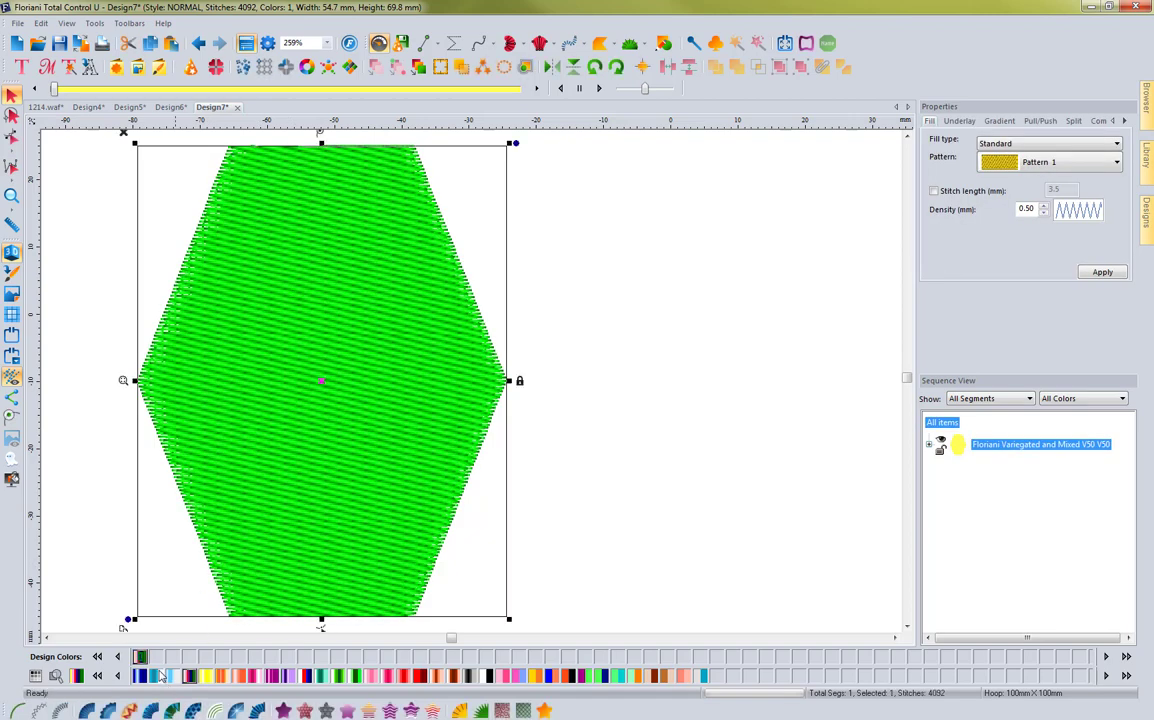
left_click(128, 500)
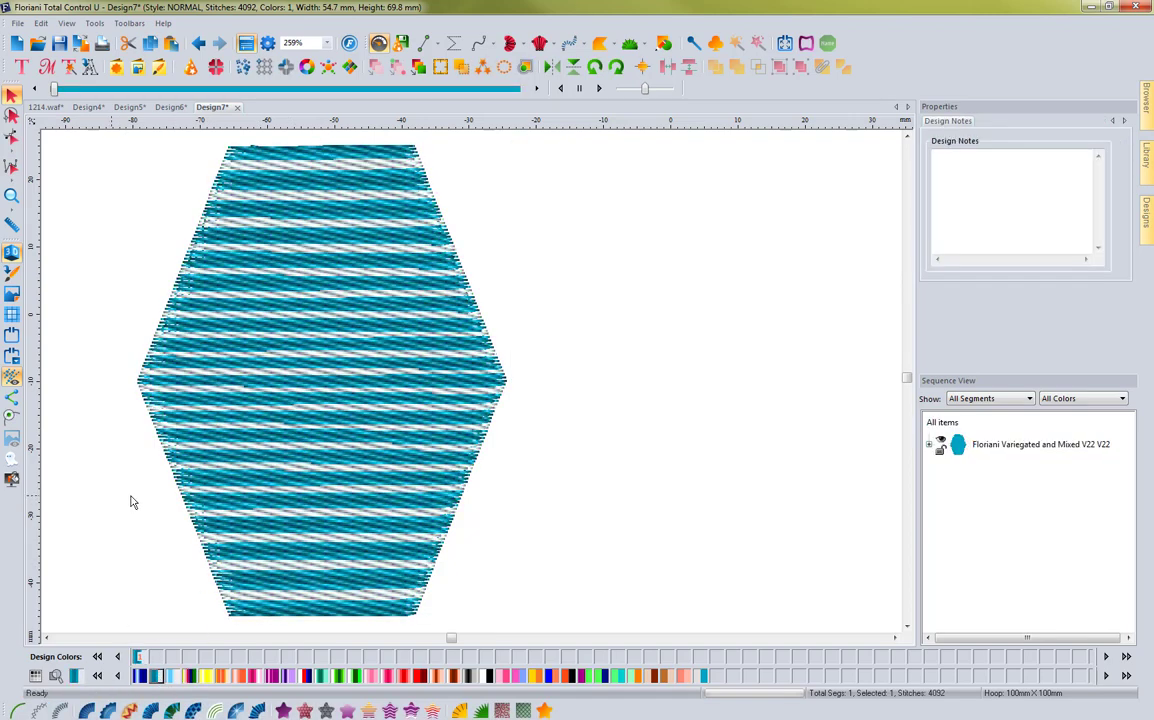
left_click(168, 312)
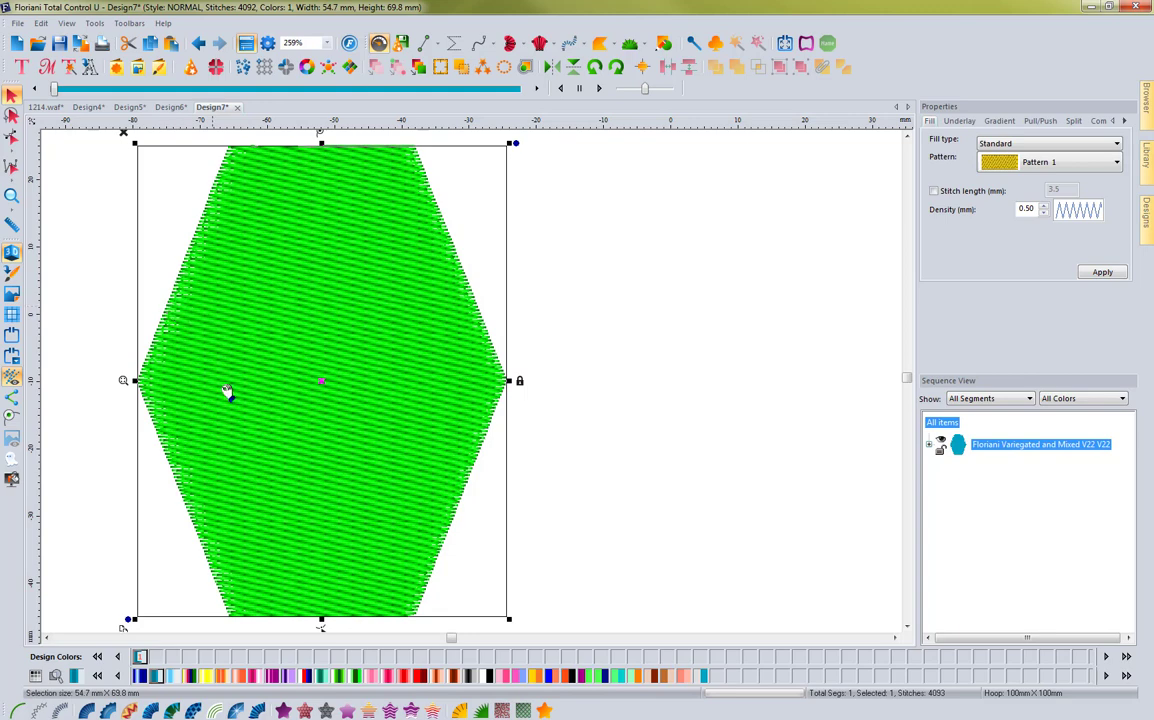
- With Edit Outlines (R), drag the stitch inclination line to a steeper diagonal angle
key("r")
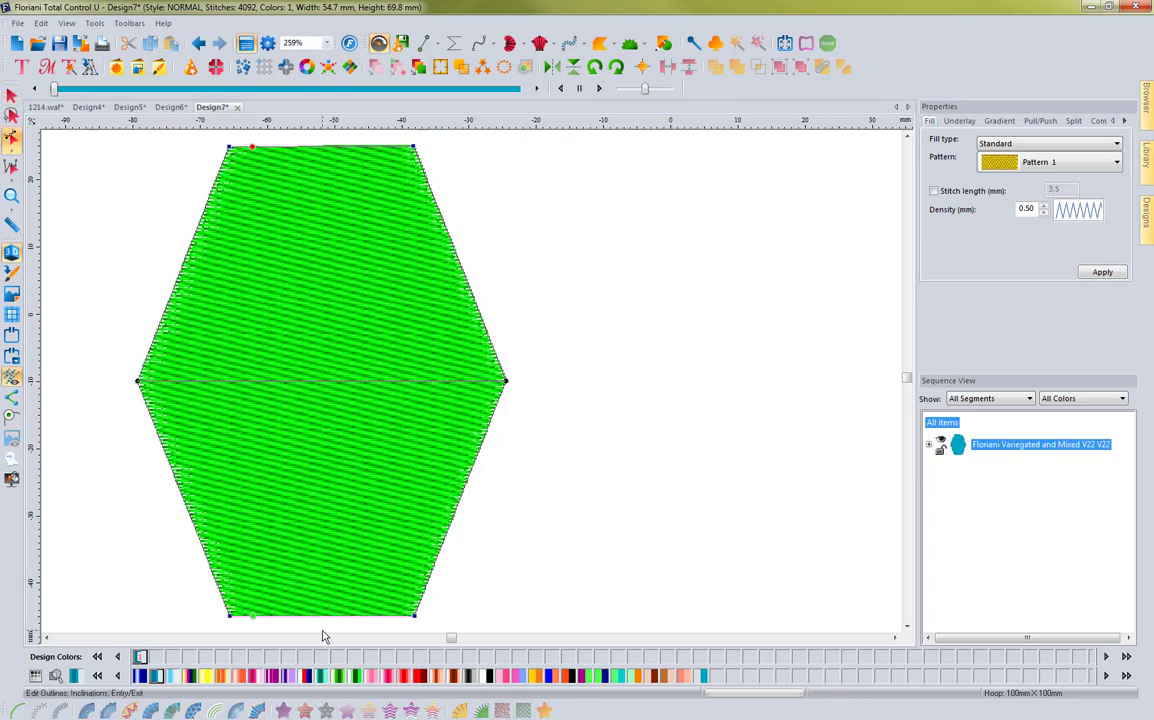
left_click_drag(506, 381, 453, 247)
left_click(506, 241)
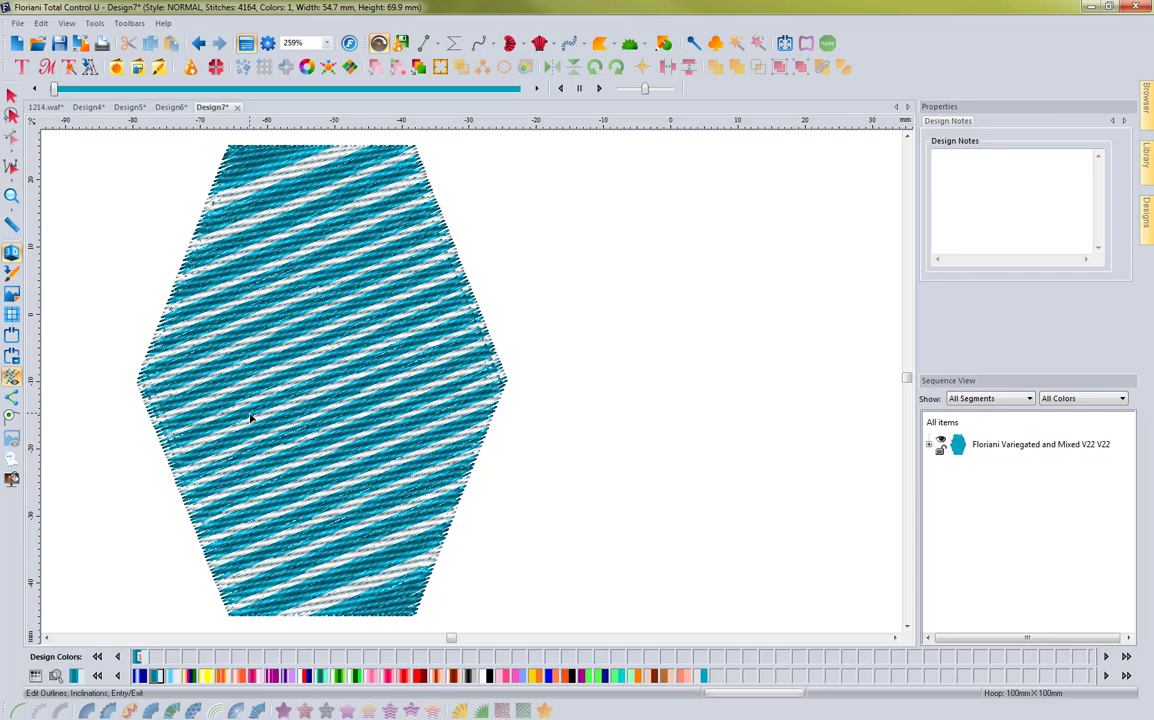
- Preview the hexagon in the black-and-white variegated FU01 thread
left_click(148, 335)
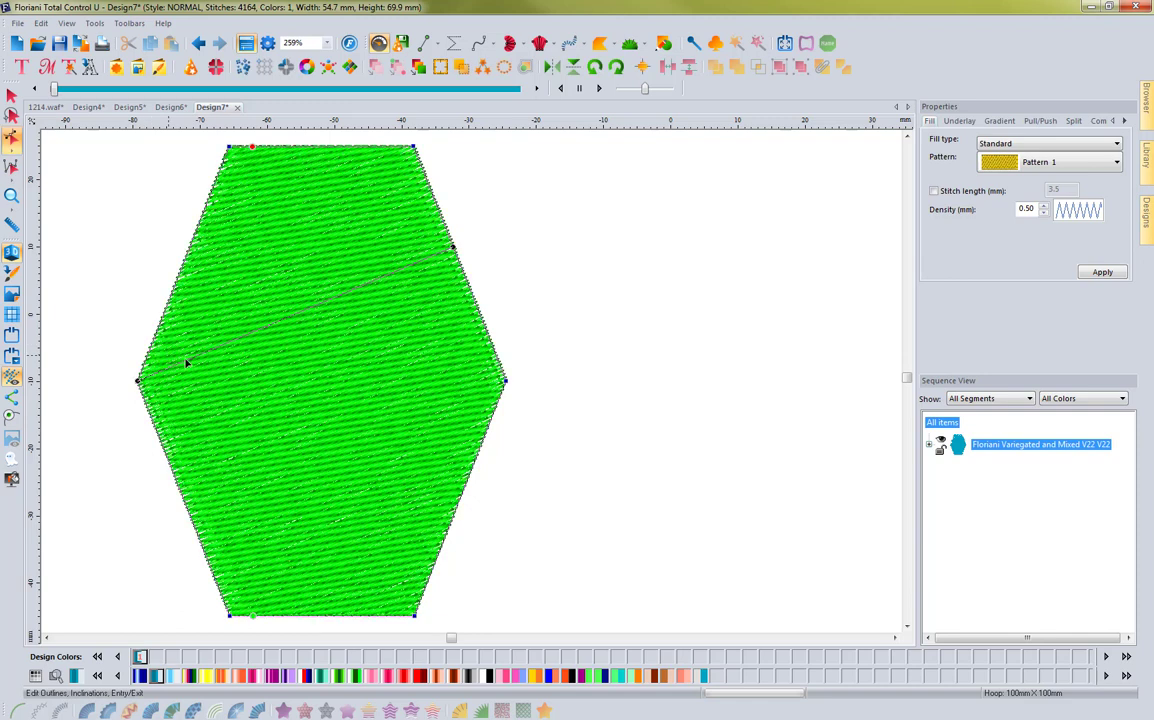
left_click(535, 312)
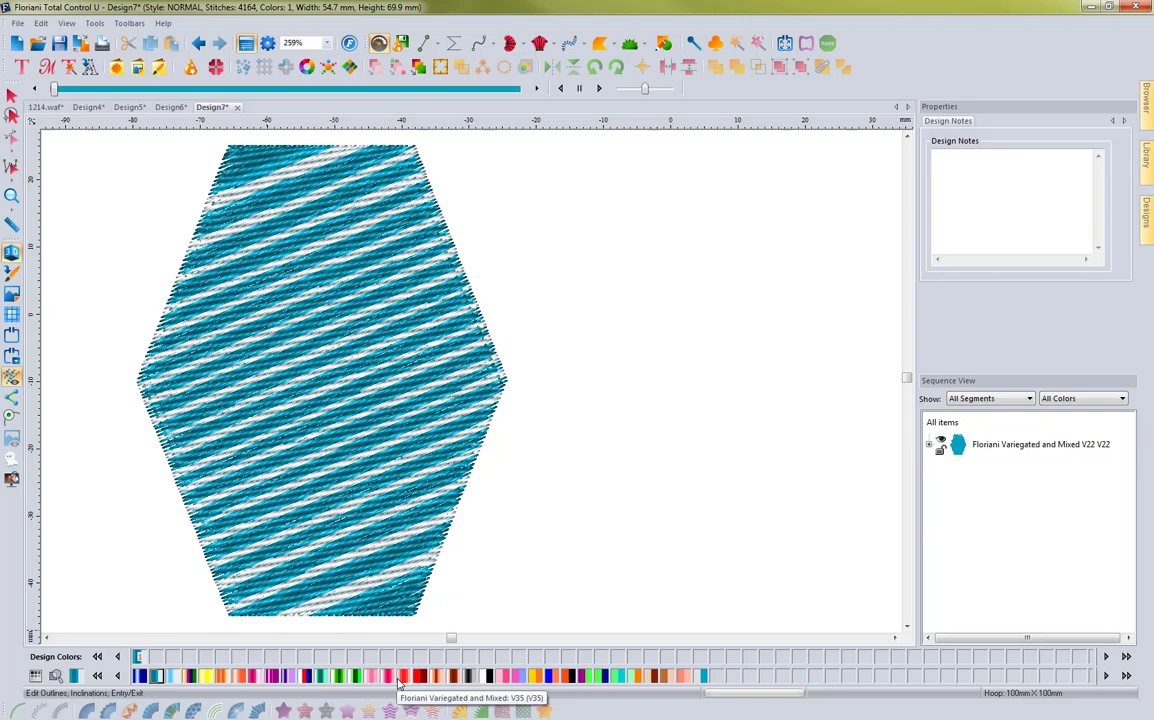
left_click(384, 532)
left_click(486, 678)
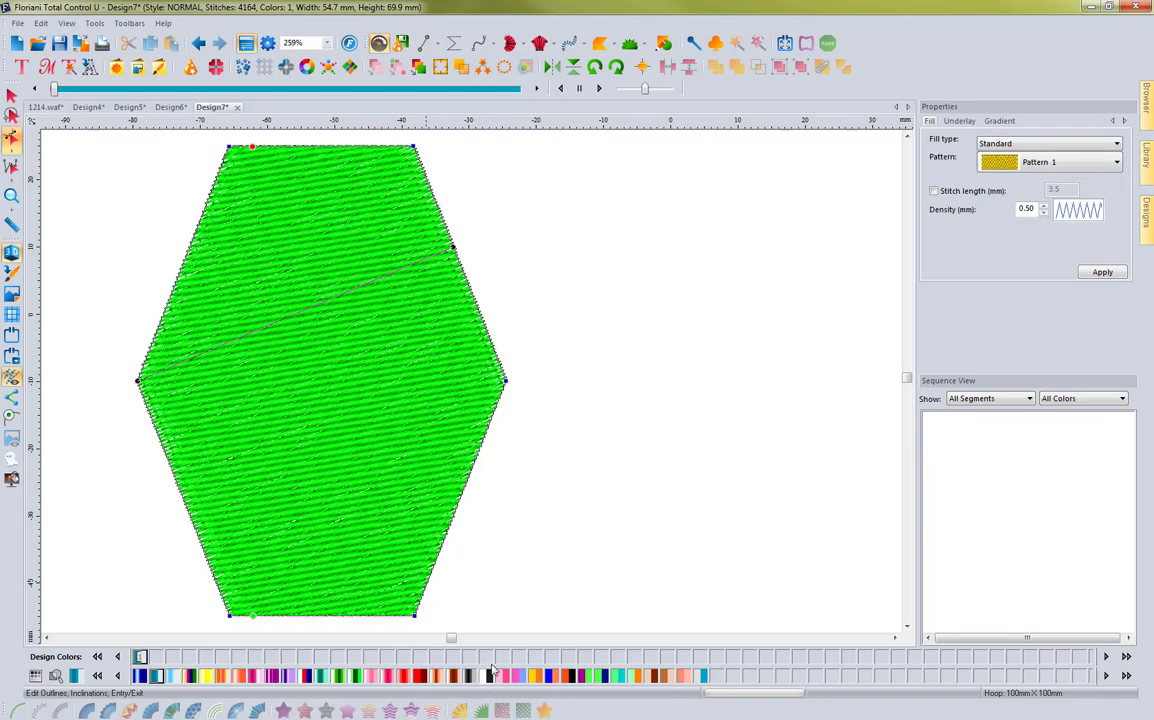
left_click(532, 539)
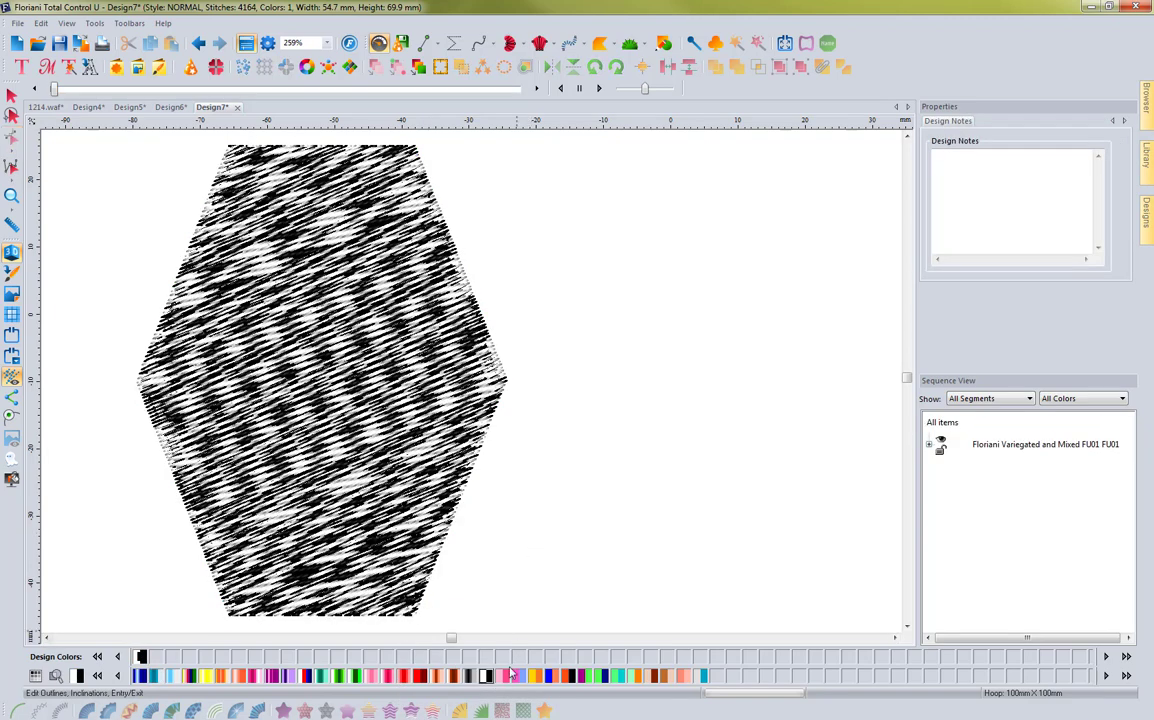
- Recolour the hexagon with variegated V24 thread and deselect to preview it
left_click(383, 495)
left_click(475, 678)
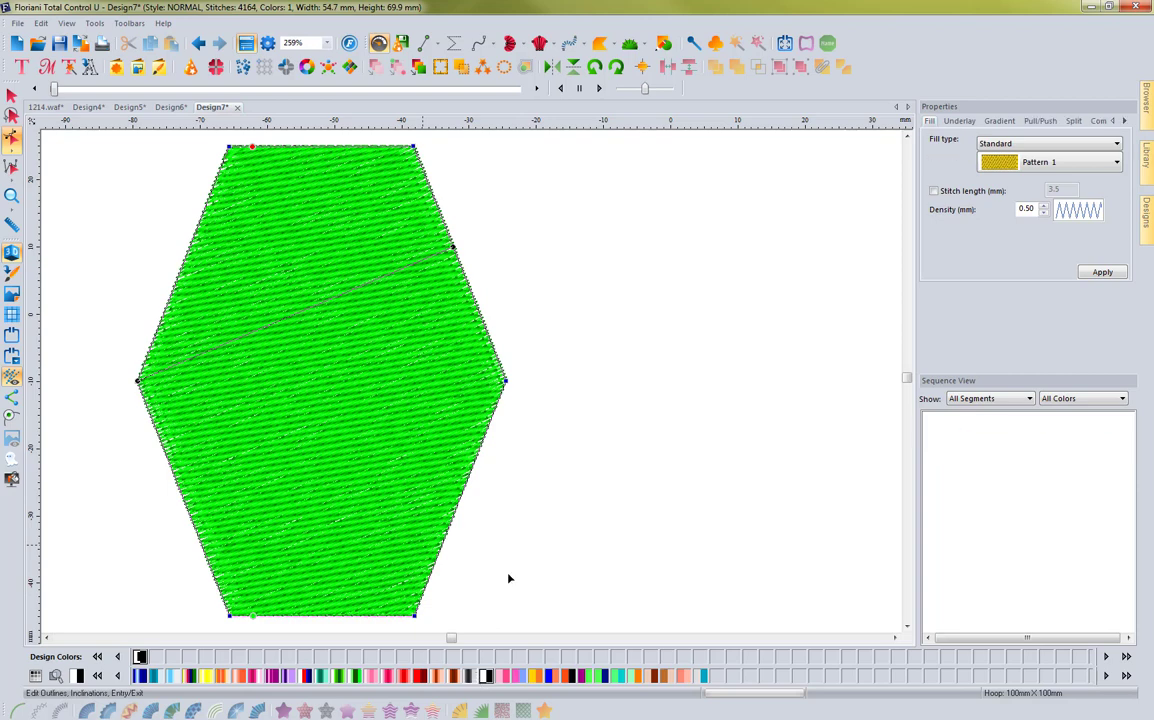
left_click(506, 575)
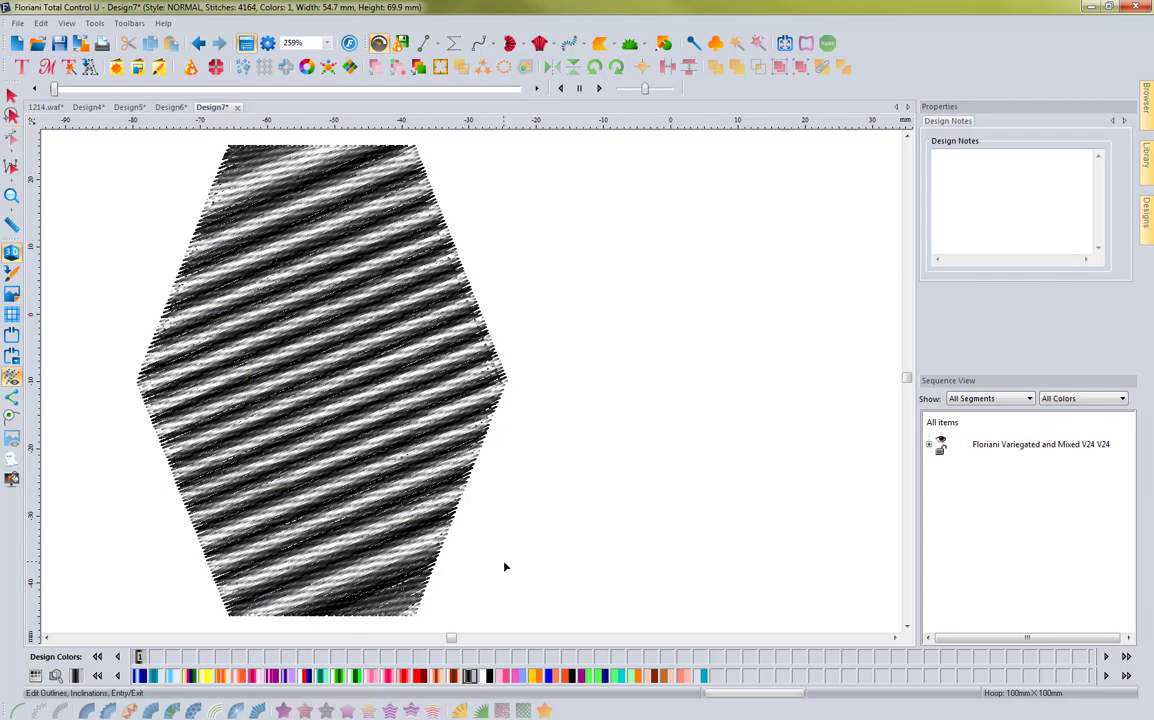